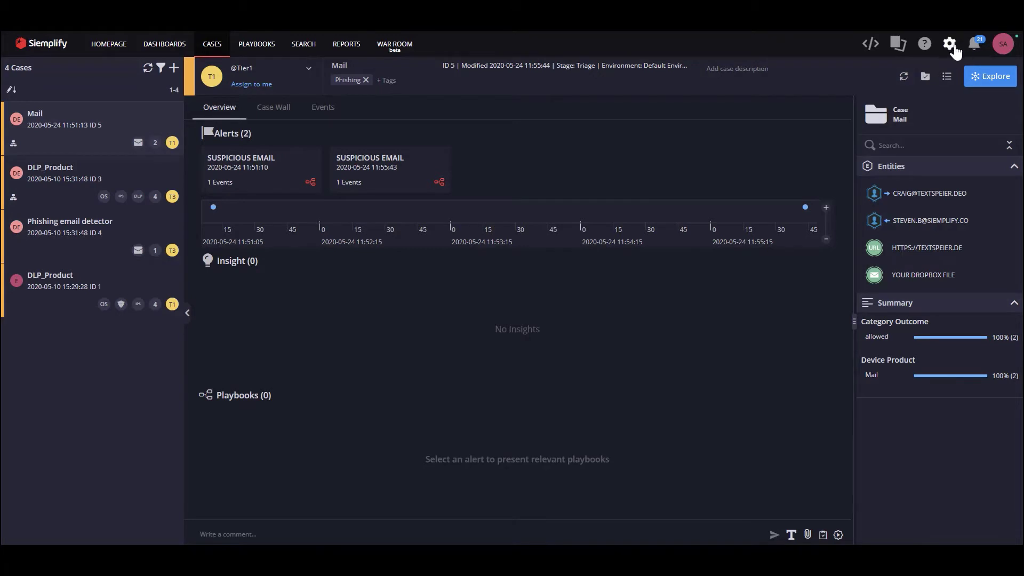
Open the system Settings from the gear menu, showing publisher_138 as Live in Publishers
click(953, 50)
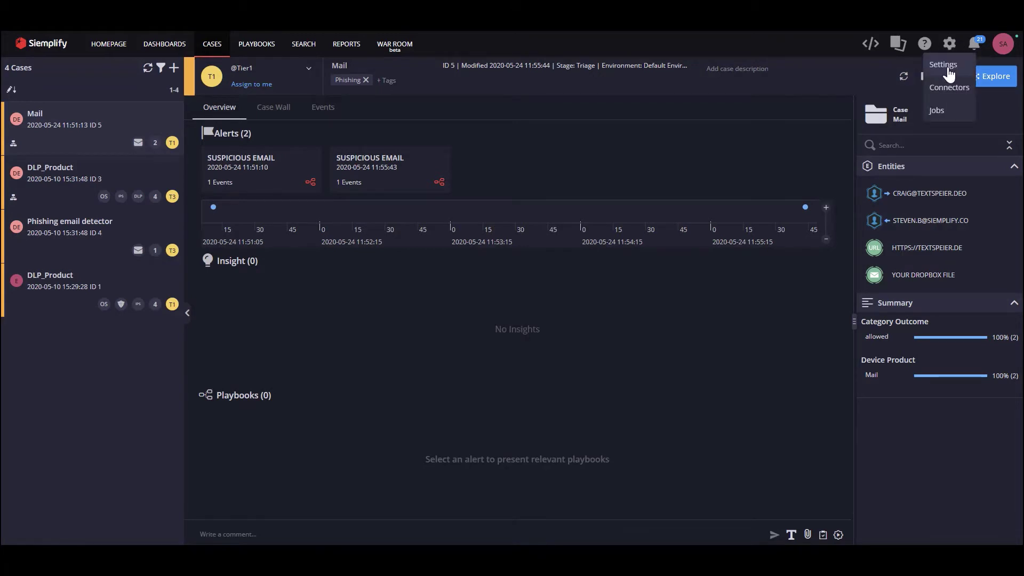
click(948, 68)
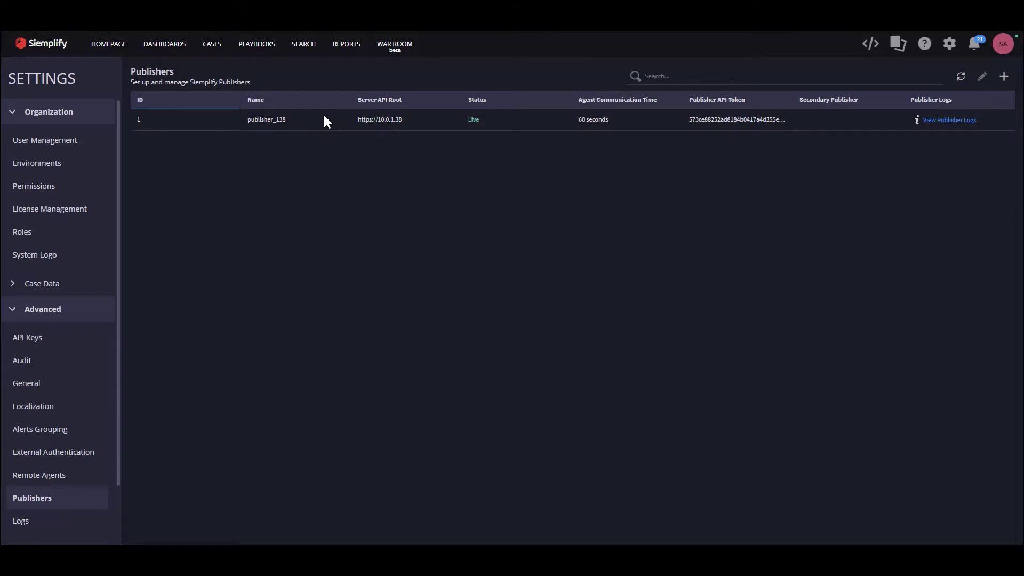
Go to the Remote Agents settings and start adding a new agent
click(53, 478)
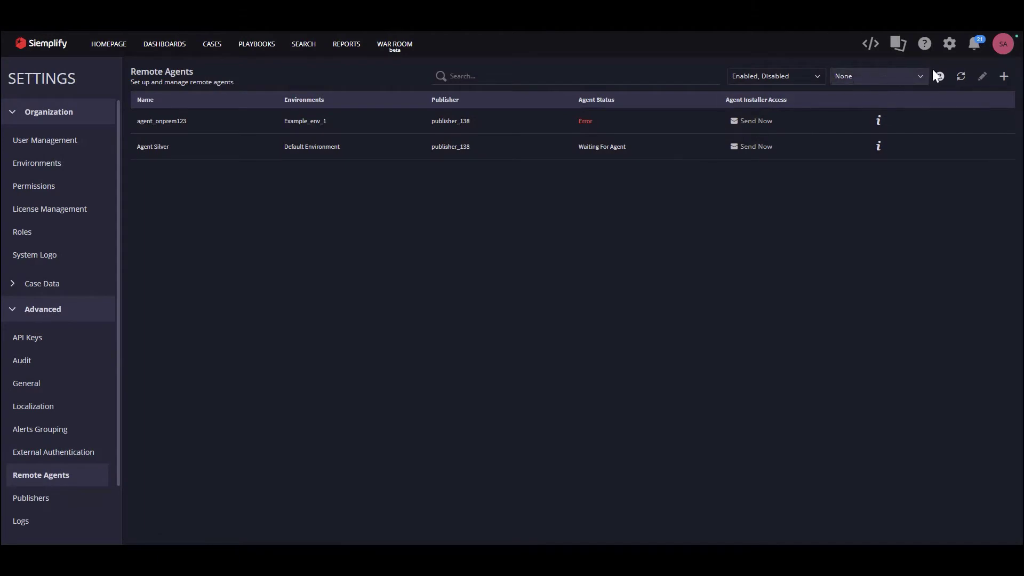
click(1003, 78)
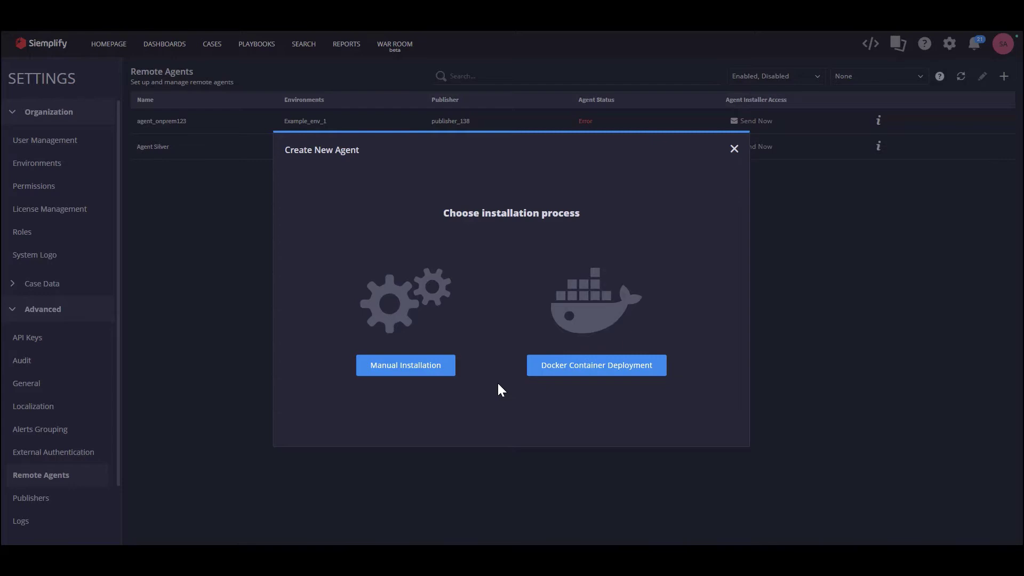
Create a Docker-deployed agent named 'Shahar_Agent' in the Gold Customer environment
click(560, 366)
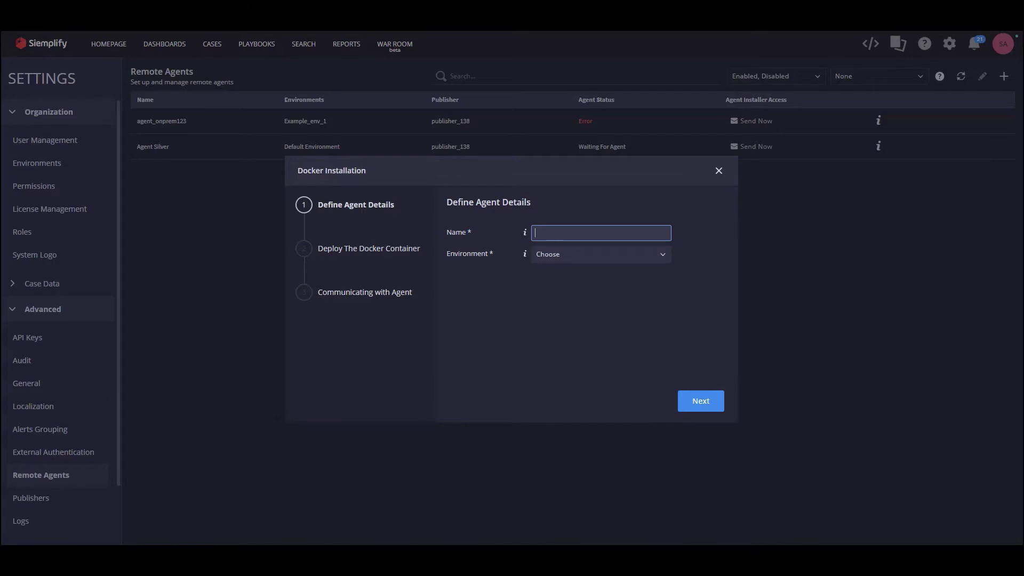
key(Tab)
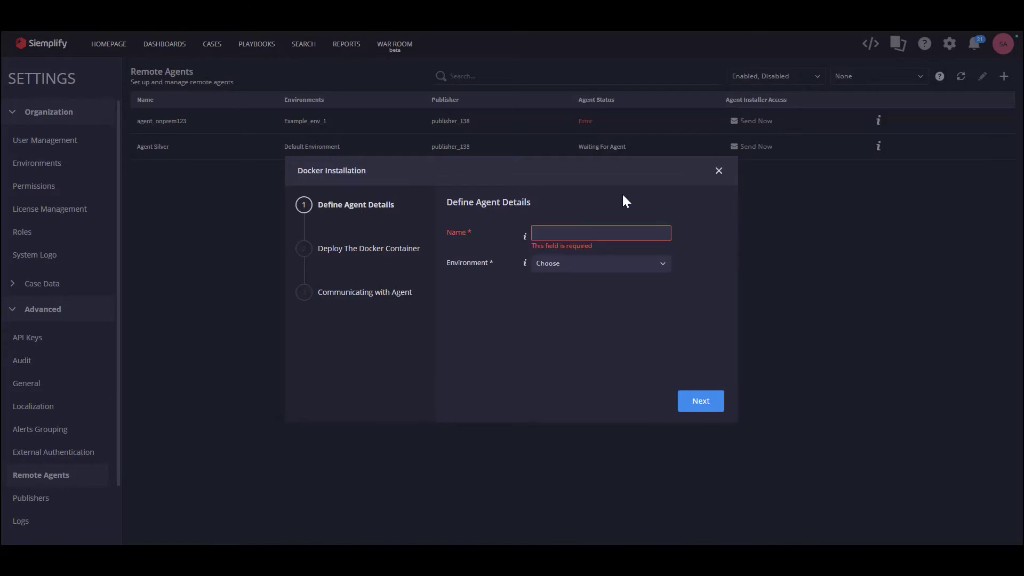
text(Shahar_Agent)
click(601, 254)
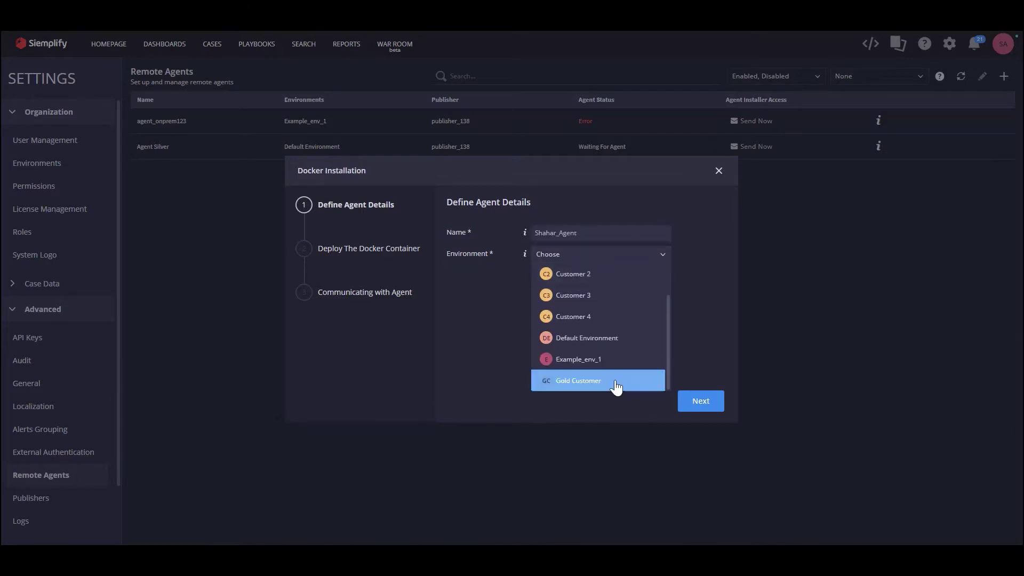
click(616, 387)
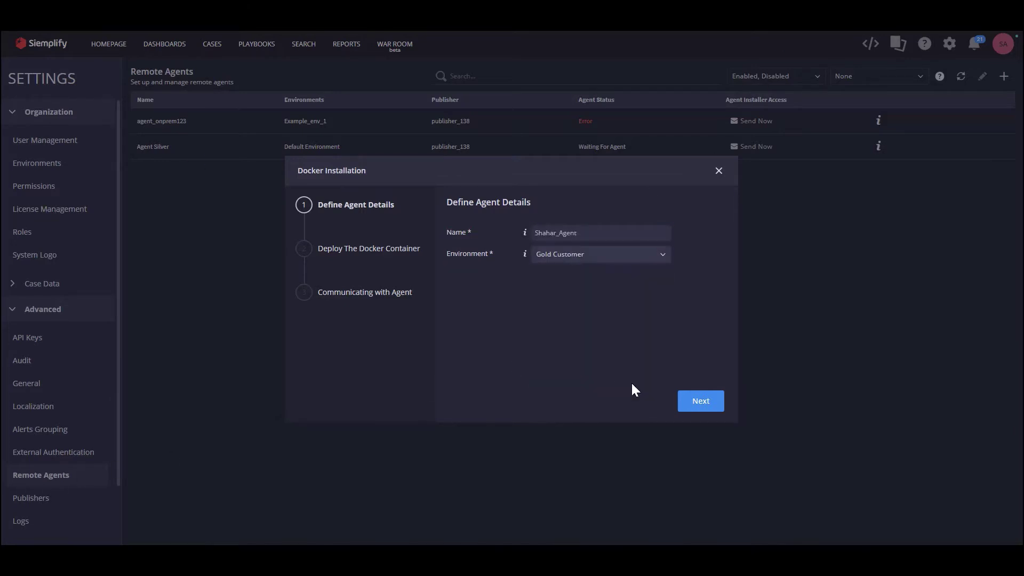
click(700, 407)
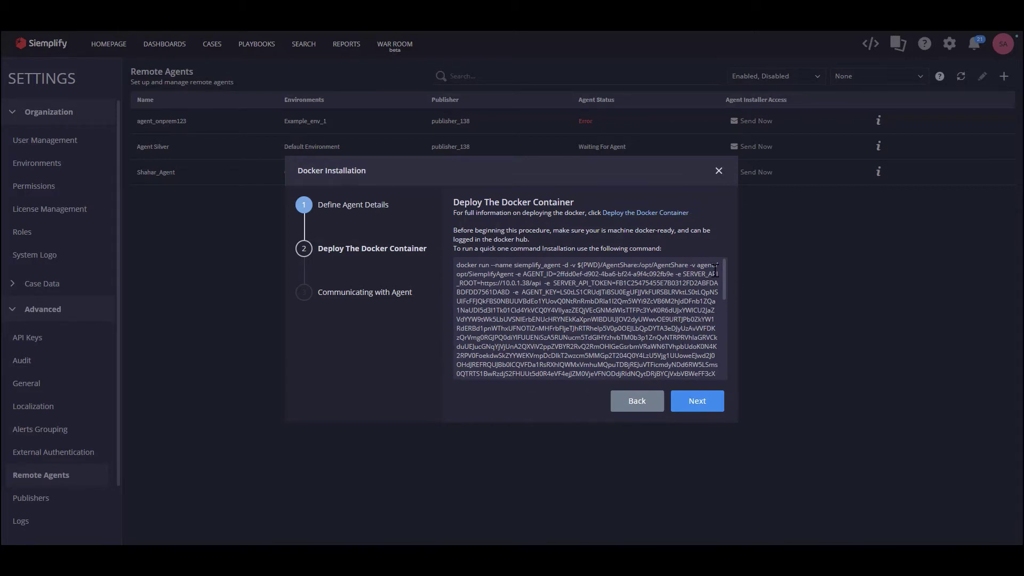
Copy the docker run command, run it in the server terminal, and proceed to the connection check
click(550, 329)
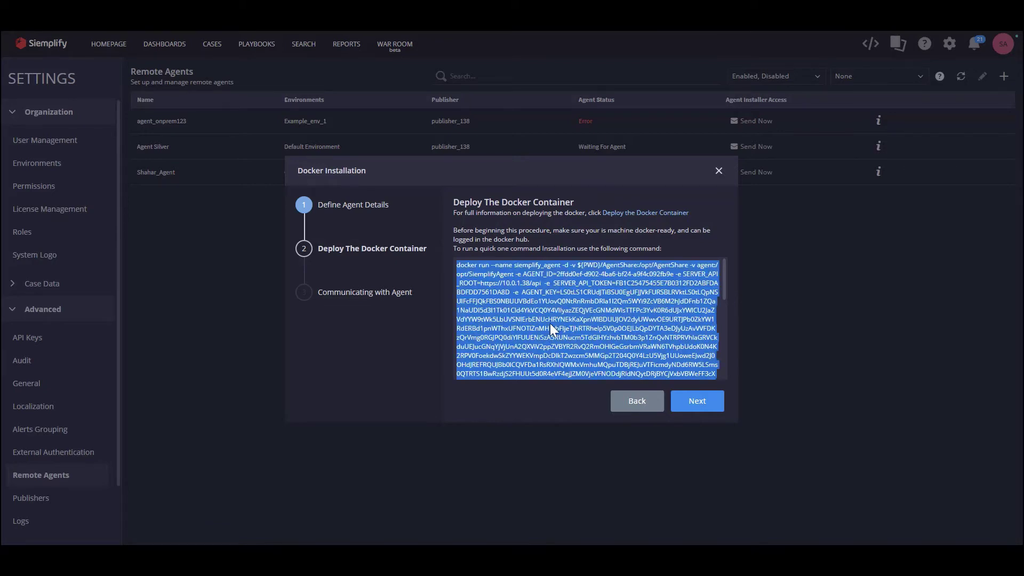
right_click(549, 323)
click(570, 358)
key(alt+Tab)
key(shift+Insert)
key(Return)
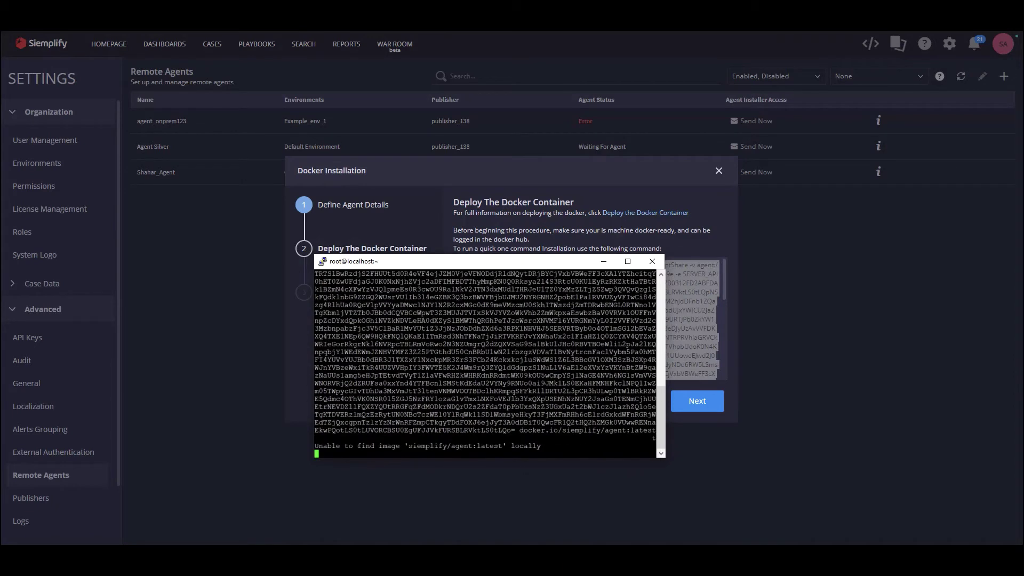
key(alt+Tab)
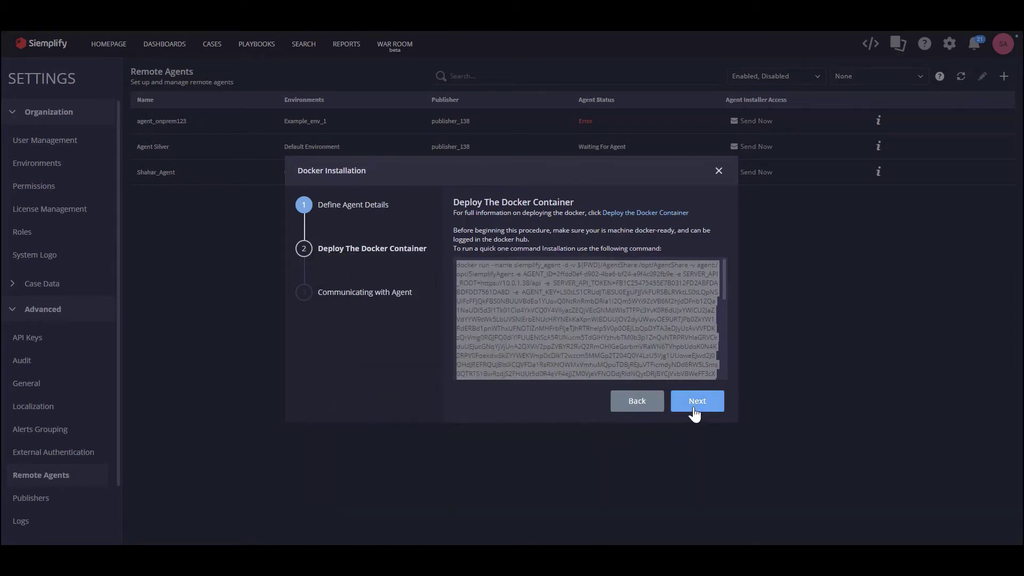
click(695, 412)
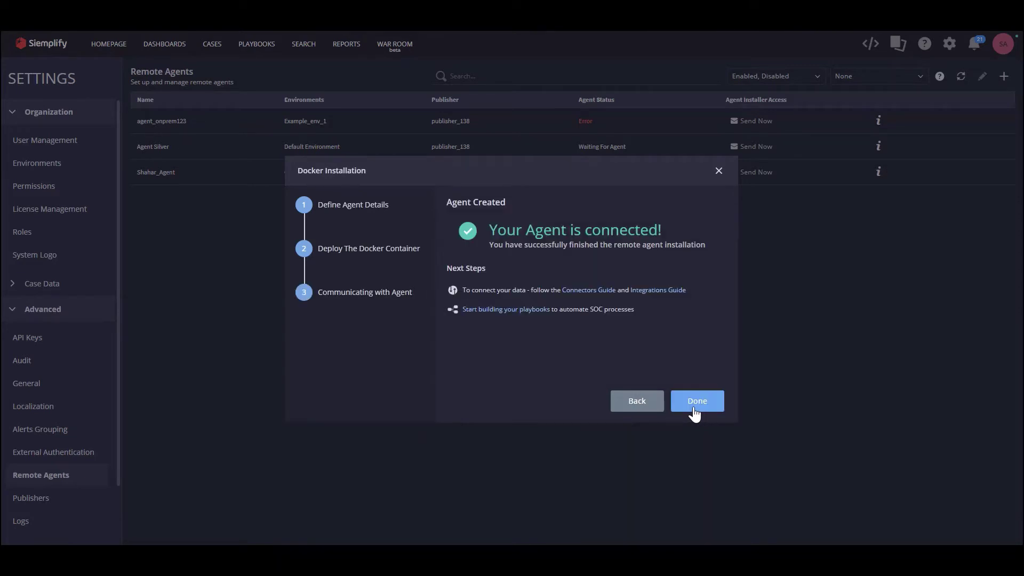
Finish the Docker installation wizard so the Gold Customer agent is listed as Live
click(694, 412)
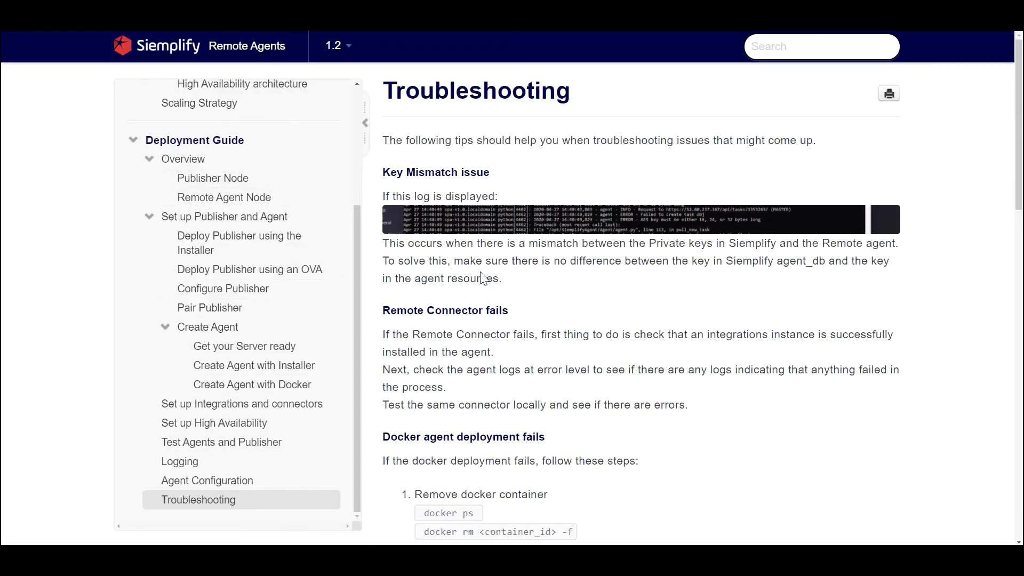
scroll(482, 277, down, 10)
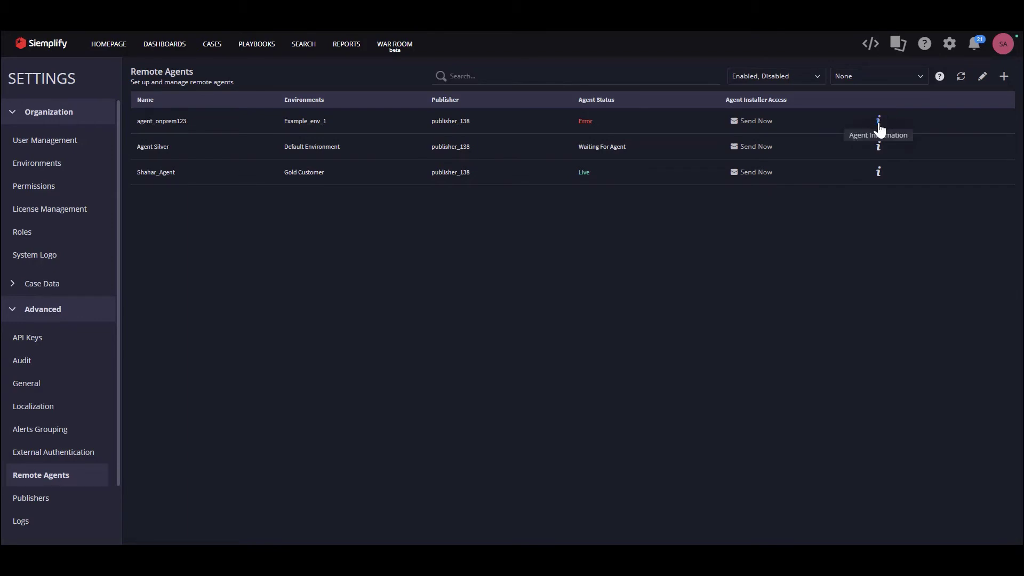
Download the agent_onprem123 logs as agentLogs.zip and close the agent details
click(878, 122)
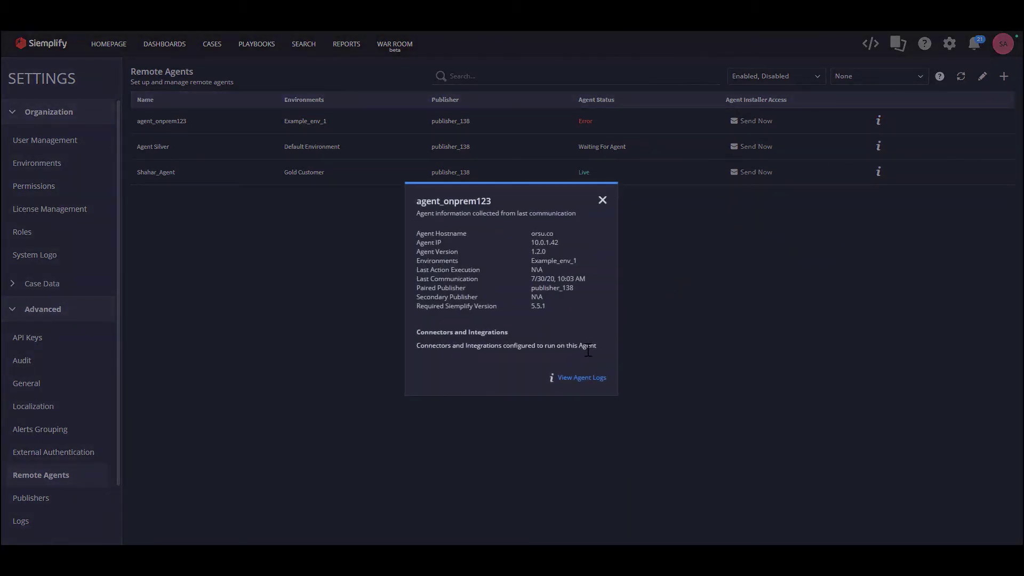
click(581, 378)
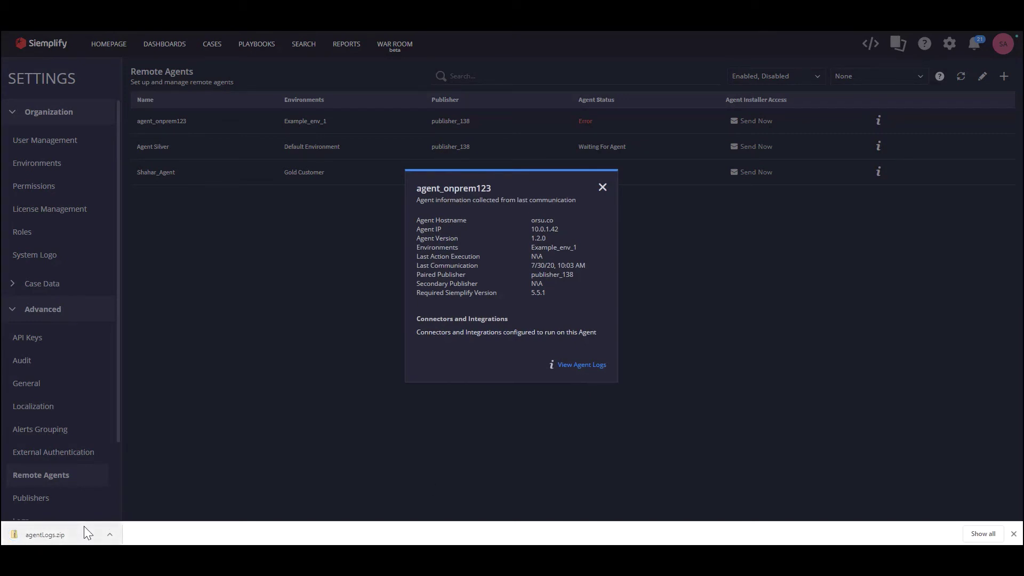
click(602, 187)
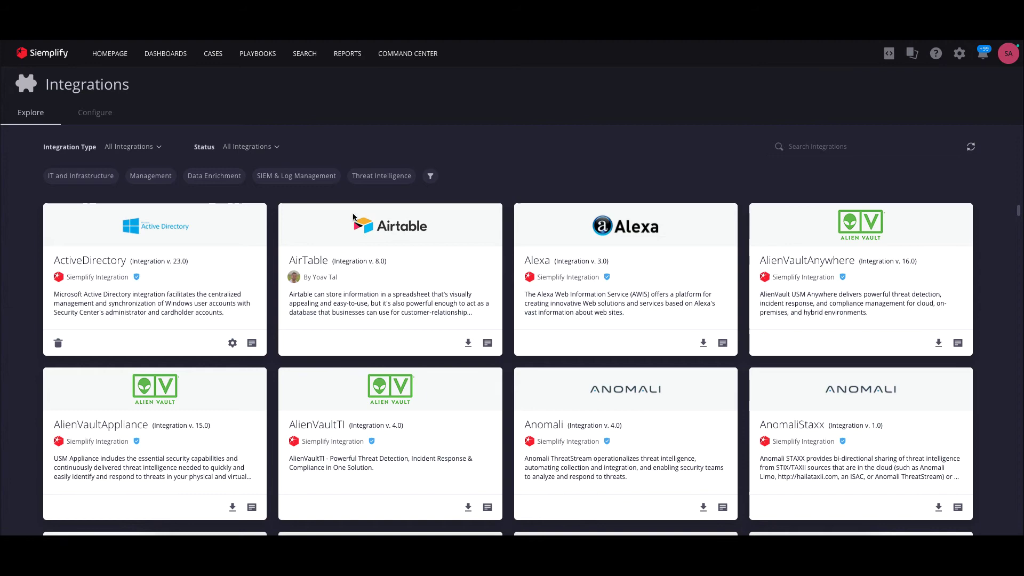
Check the ActiveDirectory configuration, search integrations for 'active', then show the Configure tab's shared instances
click(233, 344)
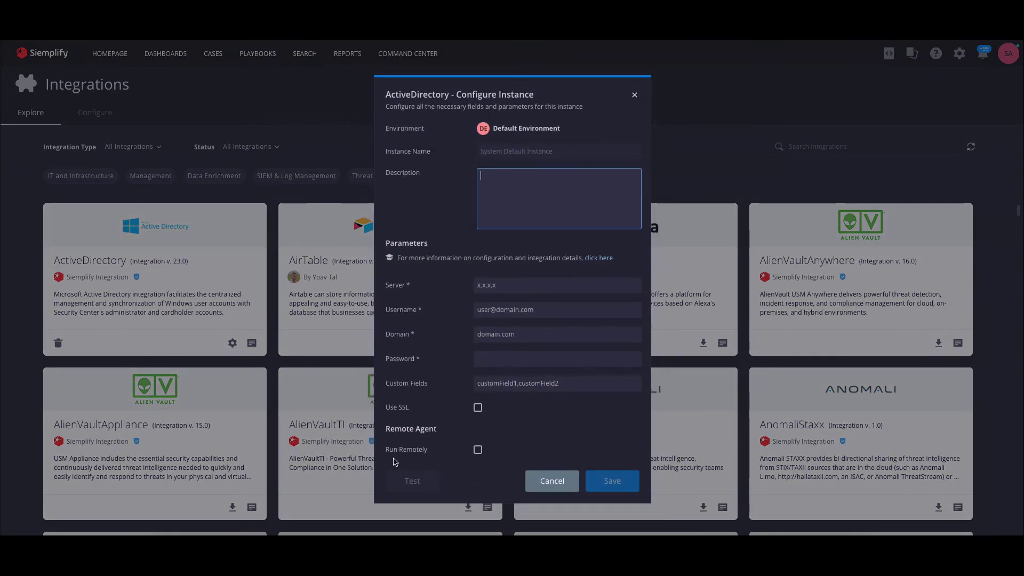
click(802, 147)
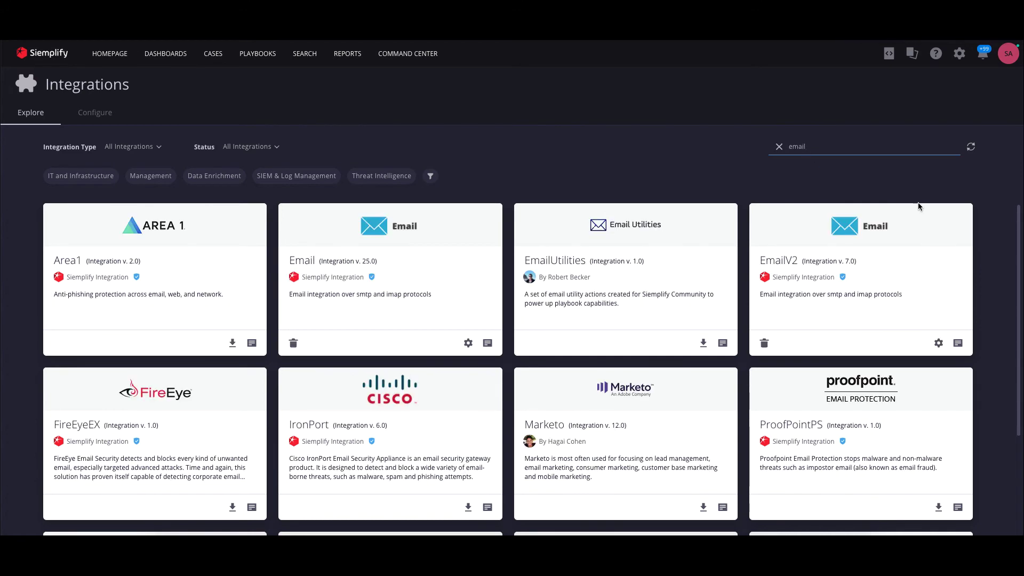
key(ctrl+a)
text(active)
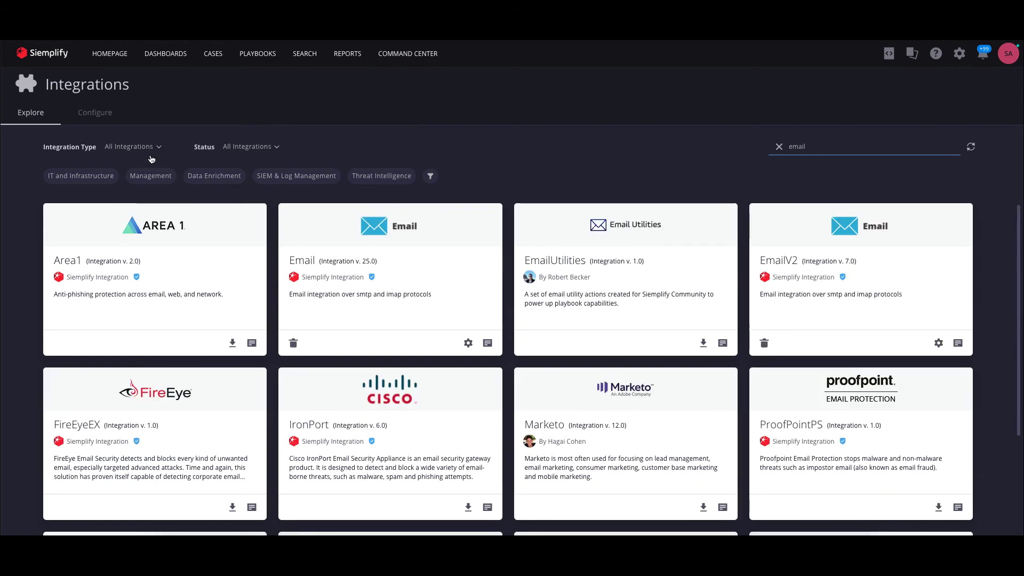
click(94, 112)
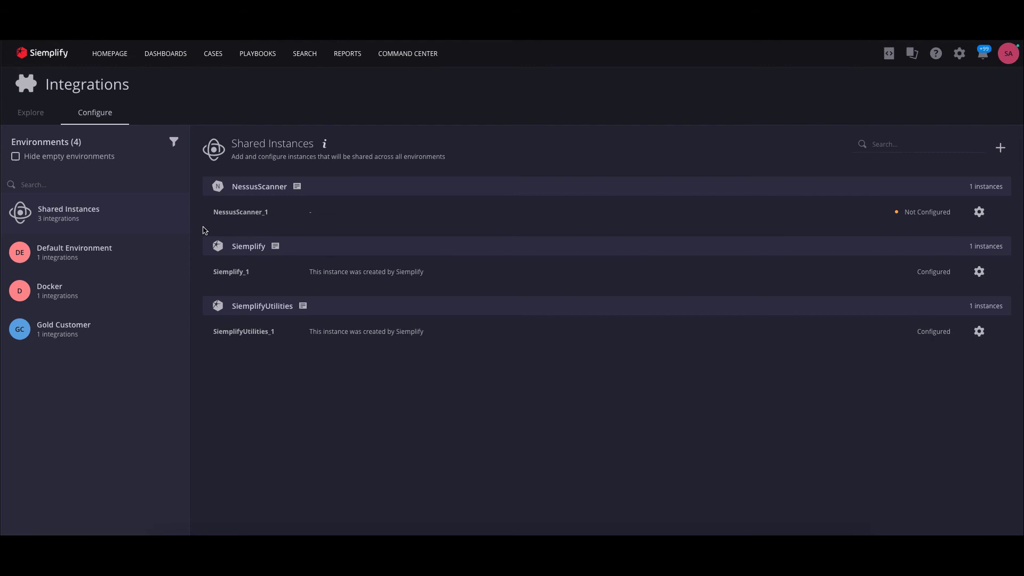
Set Gold Customer's Active Directory instance to run on the new remote agent, save, and test remotely
click(106, 333)
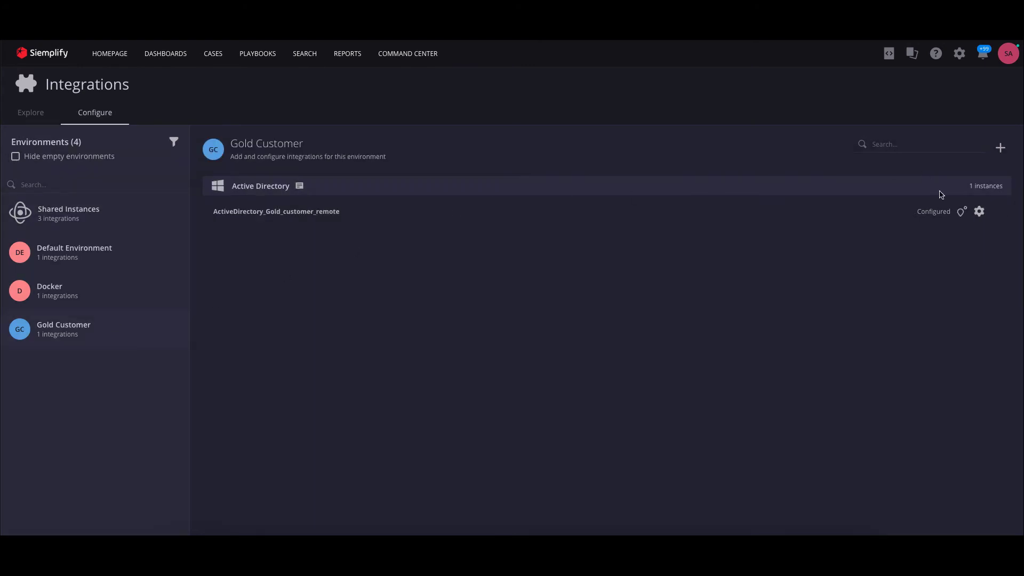
click(979, 212)
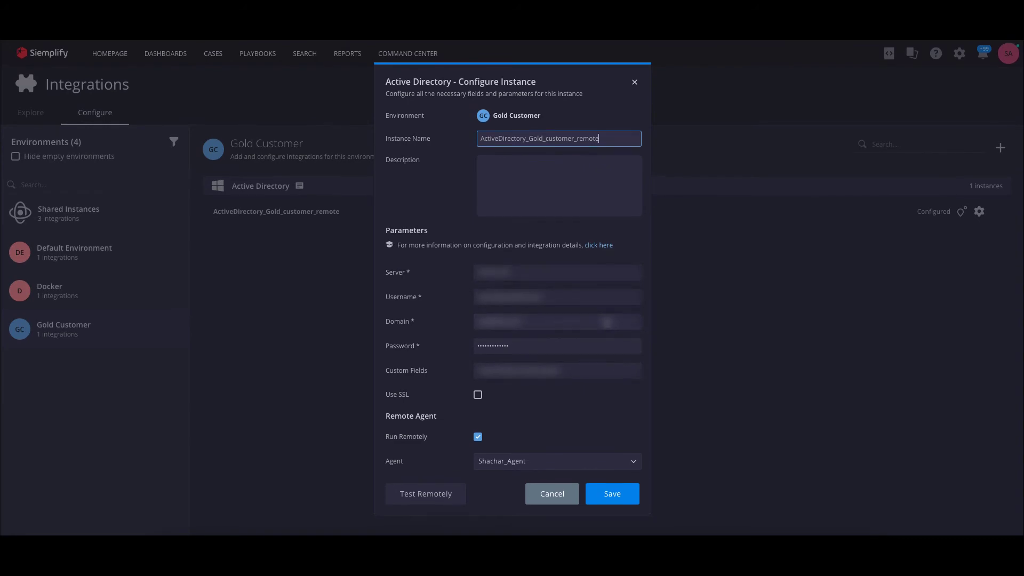
click(553, 469)
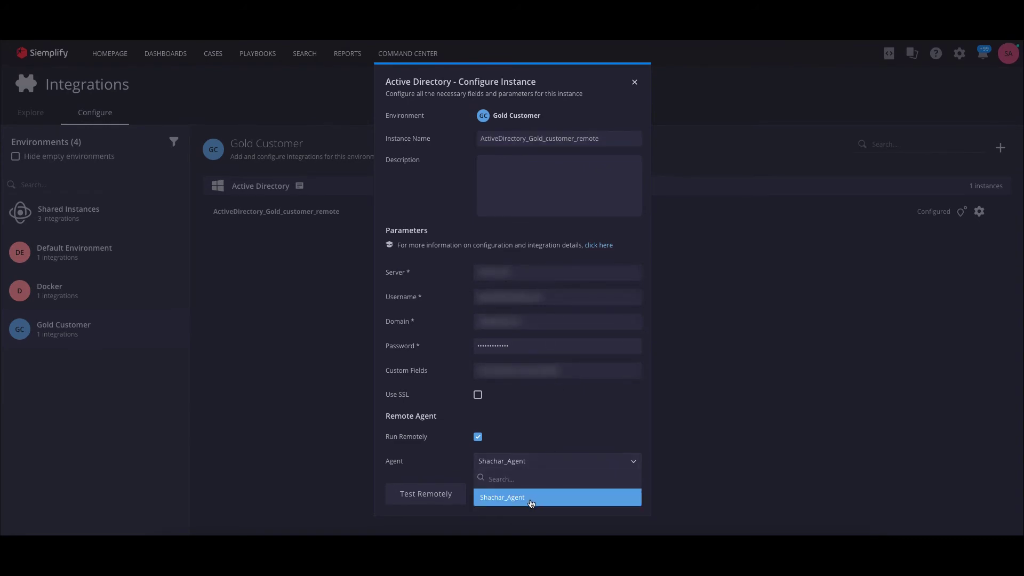
click(530, 503)
click(624, 500)
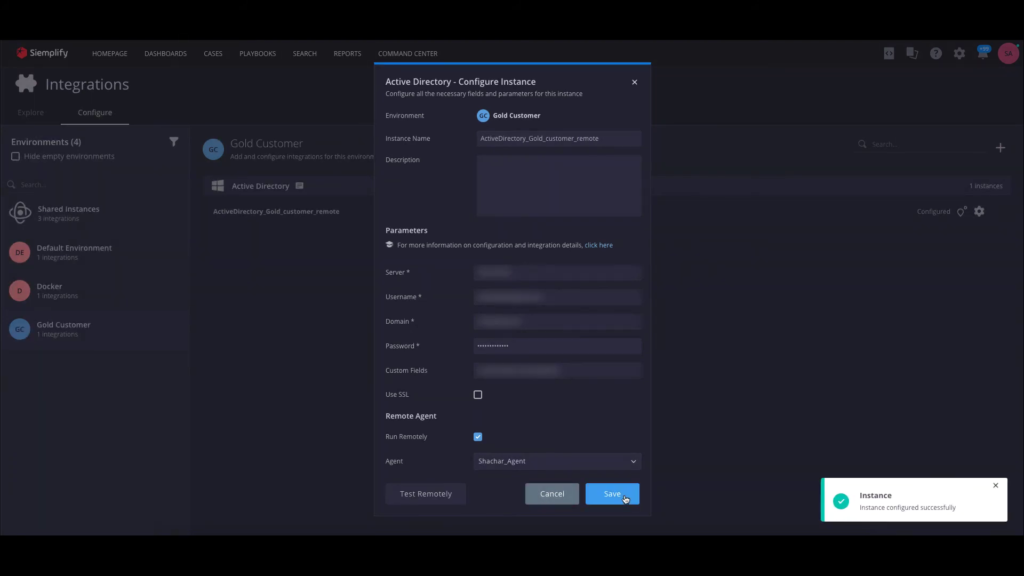
click(442, 500)
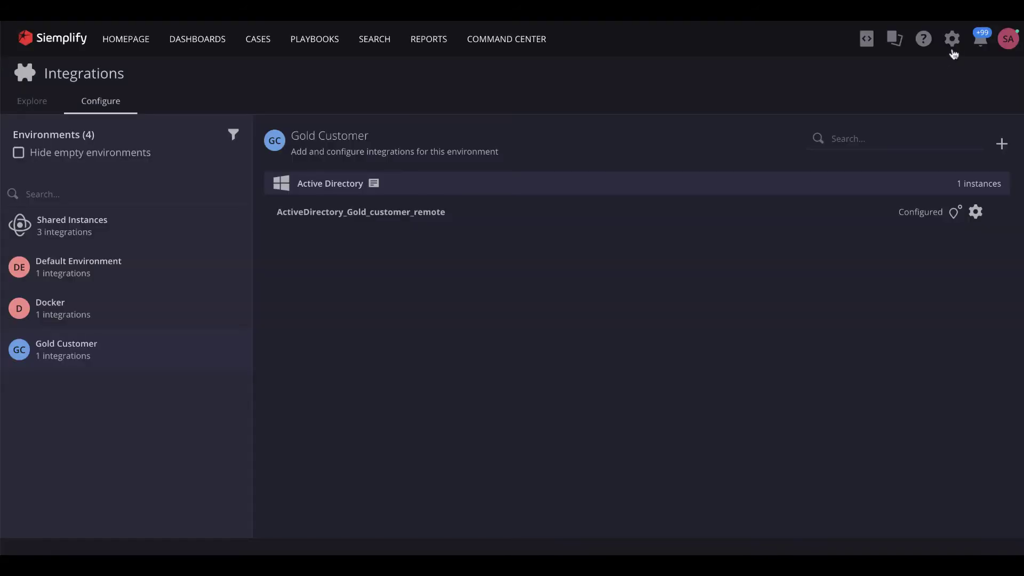
Add a new remote Email EML Connector from the Connectors page
click(959, 54)
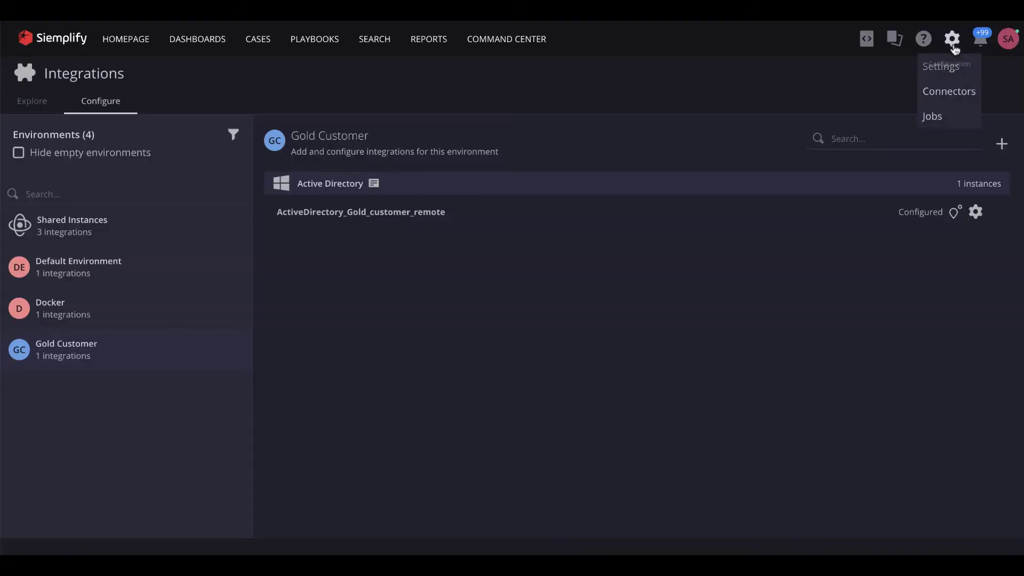
click(953, 96)
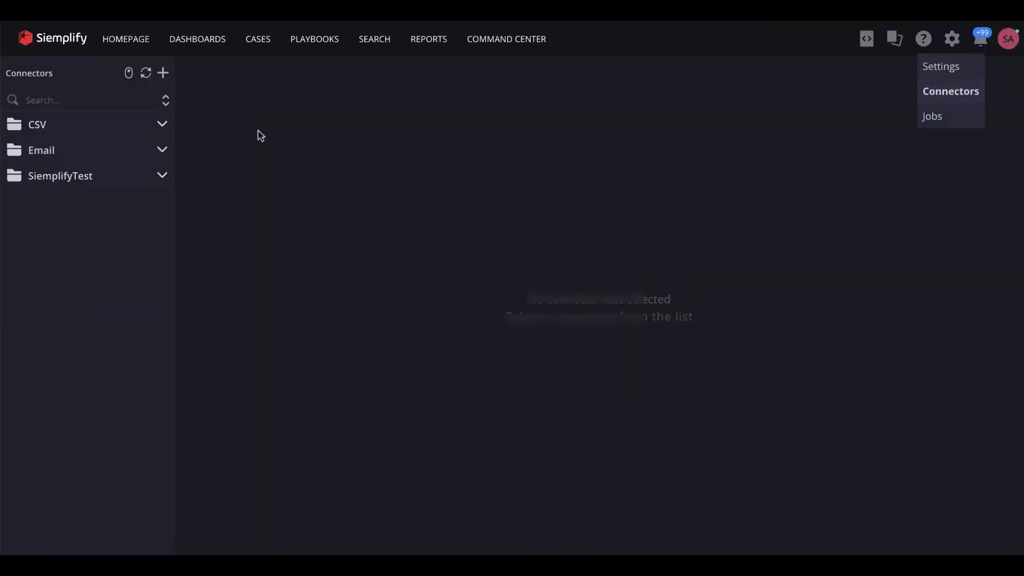
click(165, 75)
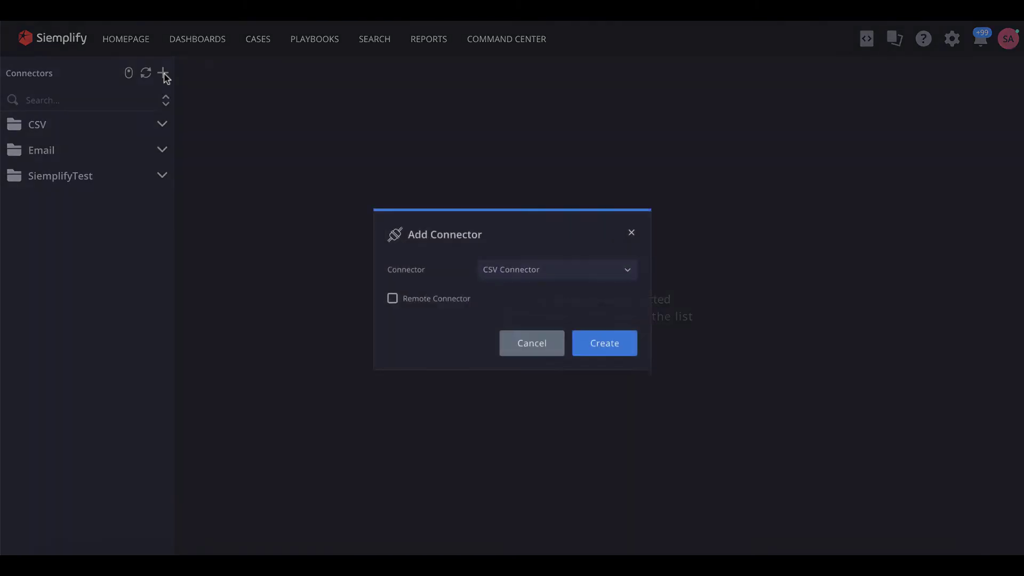
click(523, 276)
click(516, 421)
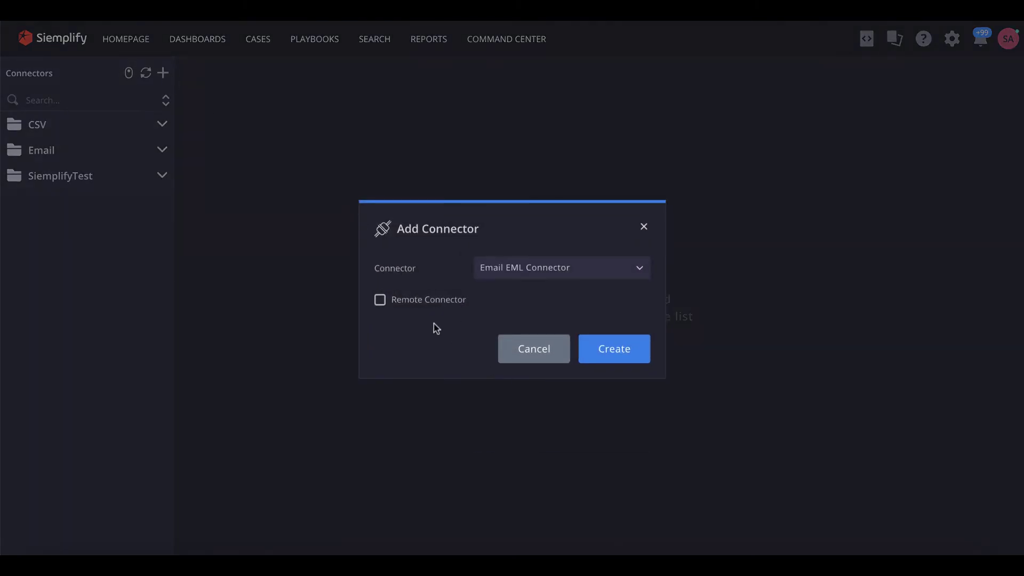
click(605, 351)
Assign the connector to Gold Customer and the new remote agent, save it, and go to Cases
click(389, 160)
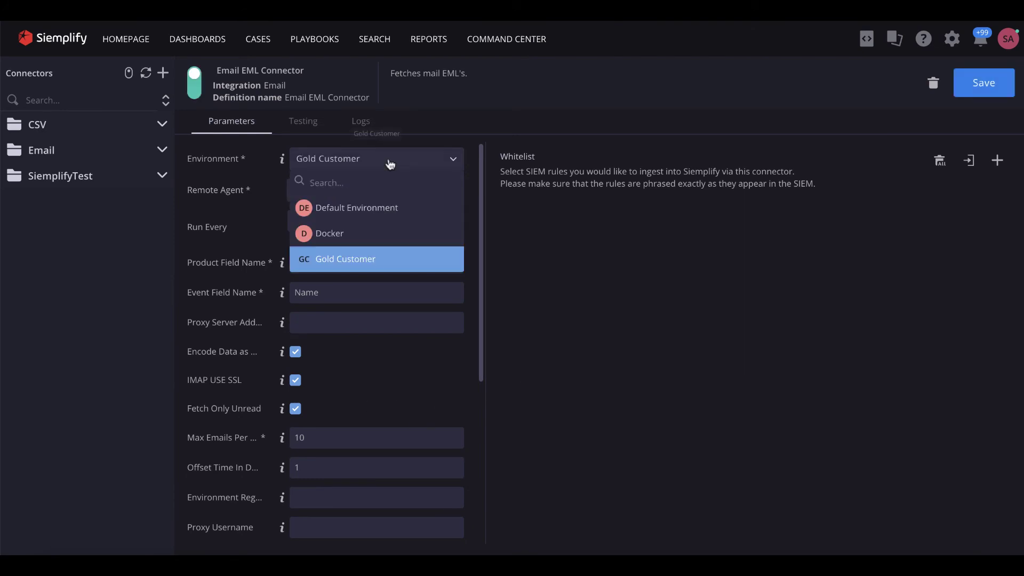
click(352, 258)
click(352, 196)
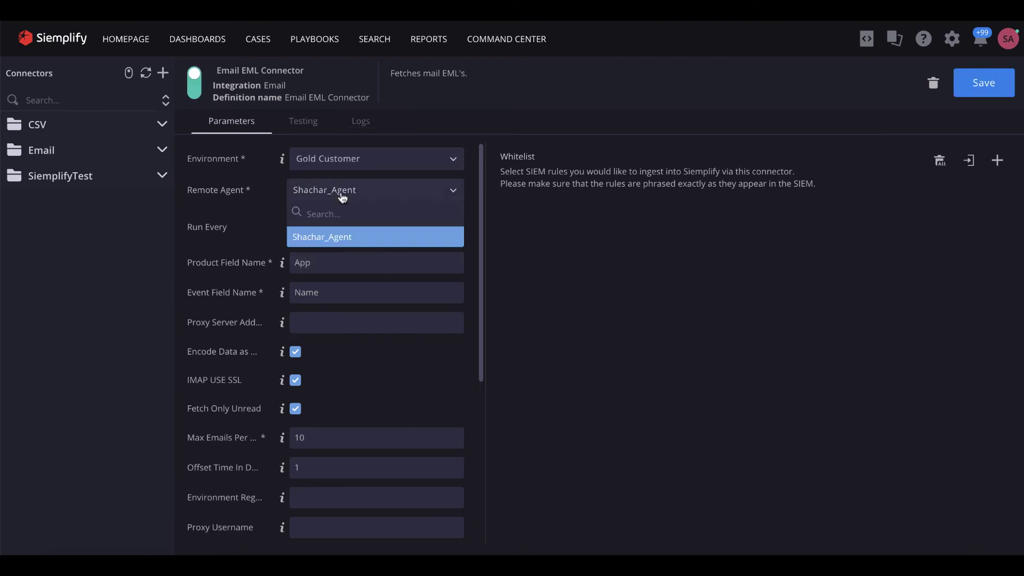
click(331, 238)
scroll(395, 270, down, 5)
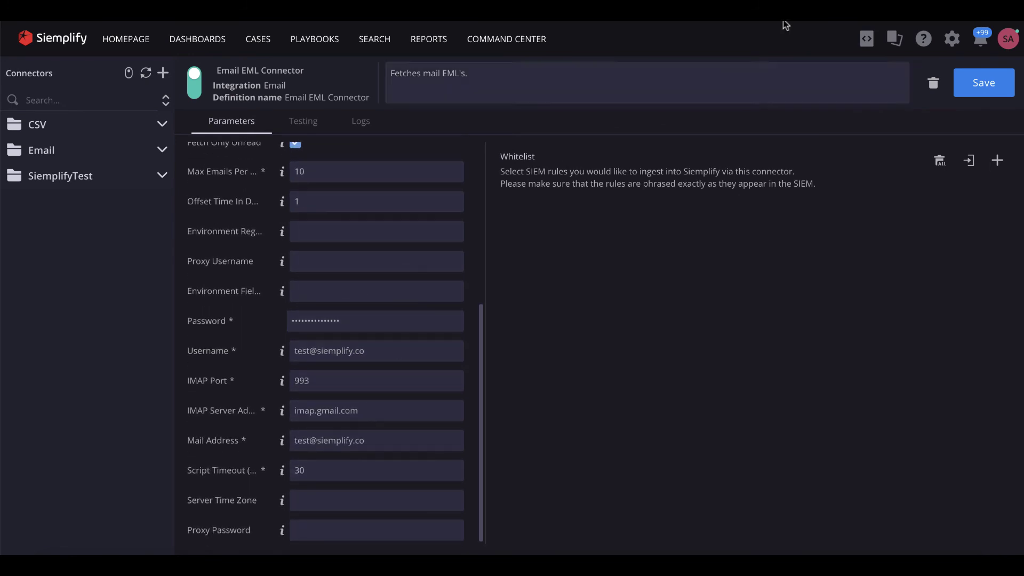
click(998, 88)
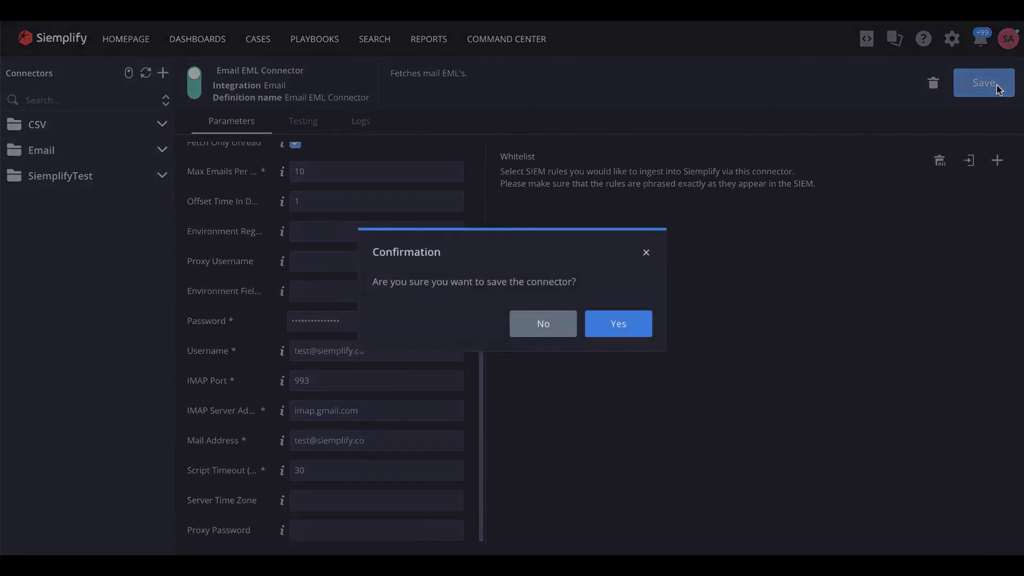
click(648, 327)
click(257, 46)
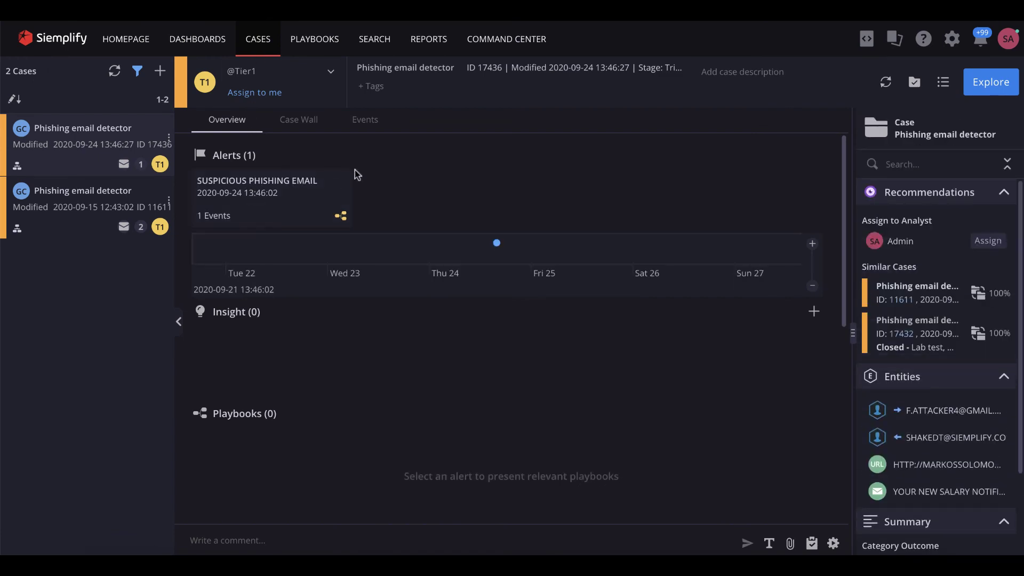
View the ActiveDirectory step result in the Suspicious Phishing Email alert's Enrich Entities playbook
scroll(919, 451, down, 1)
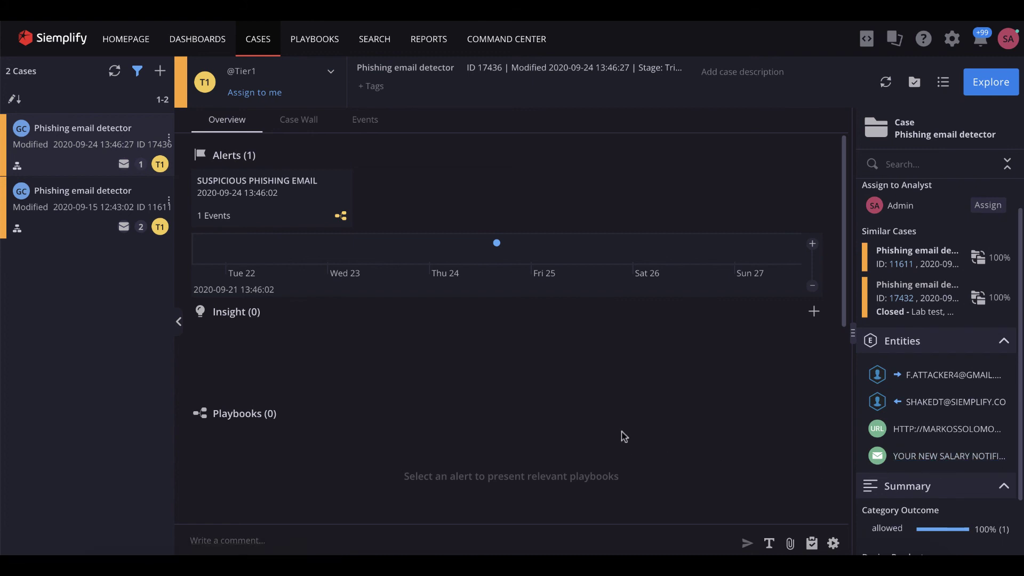
click(307, 227)
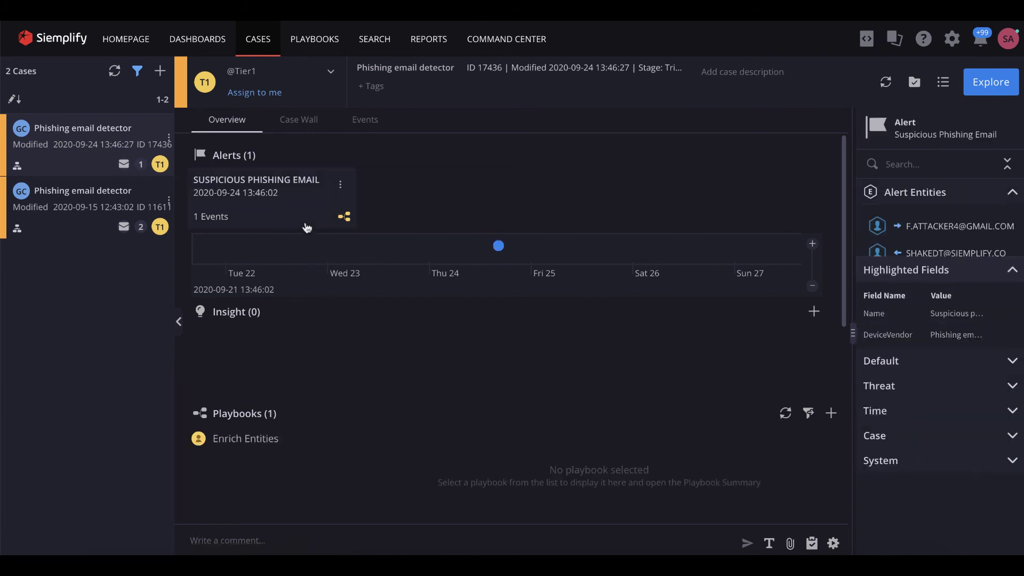
click(242, 439)
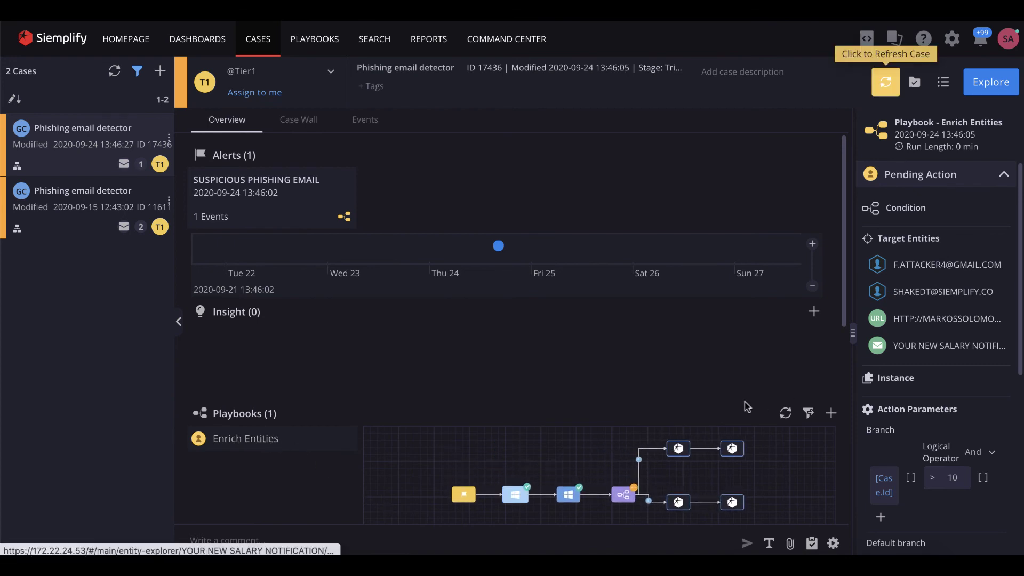
click(517, 494)
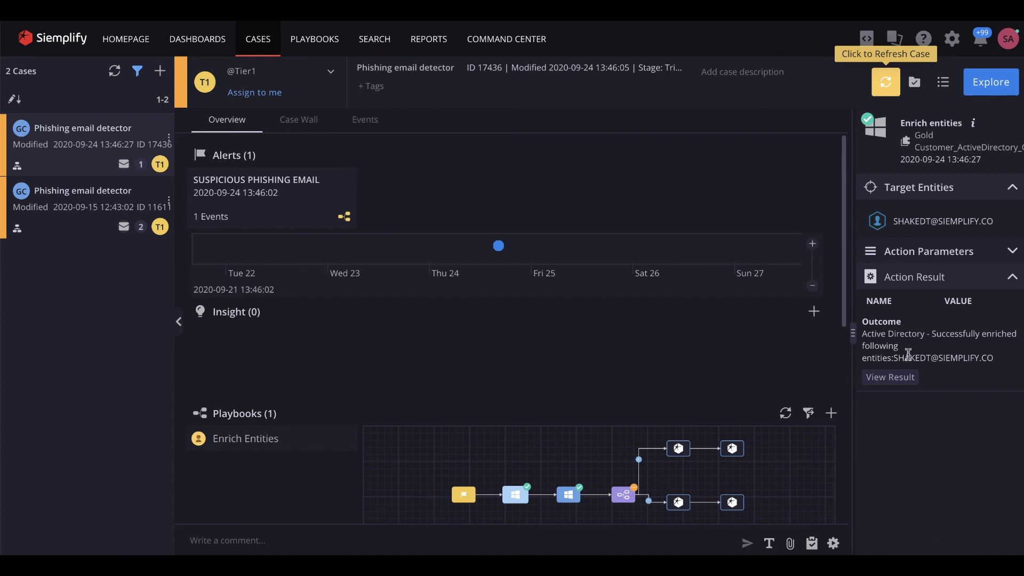
click(898, 377)
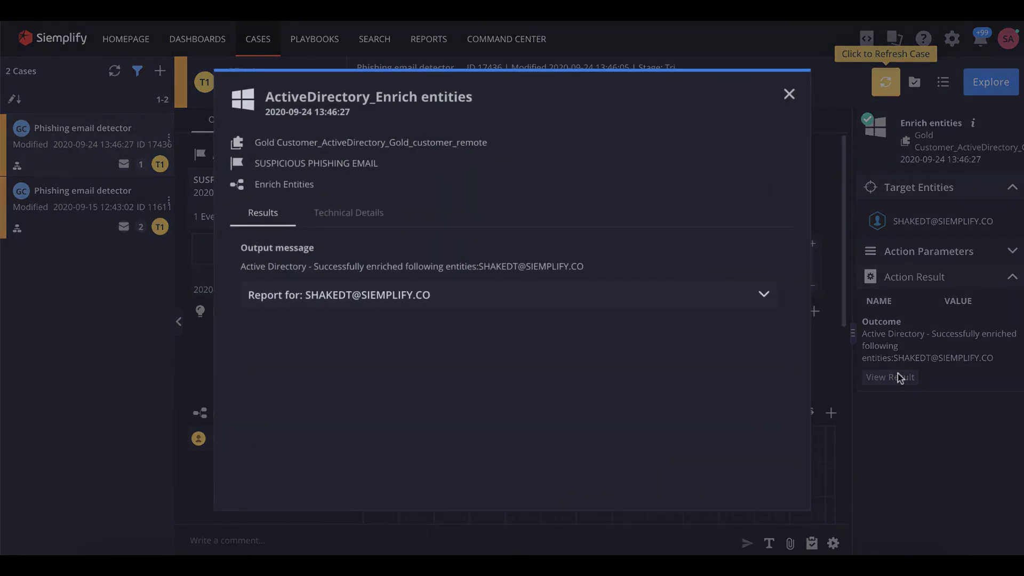
click(488, 296)
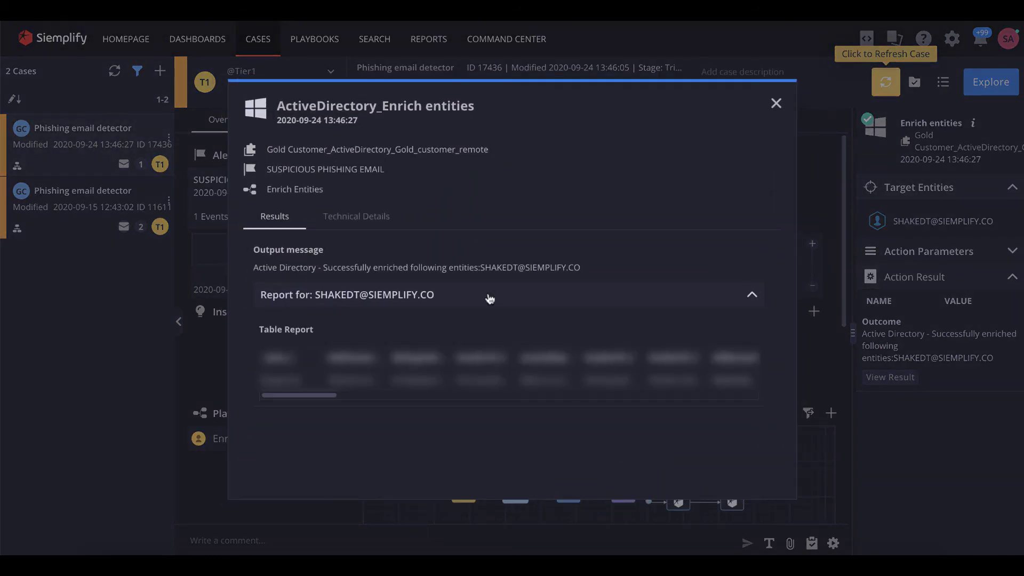
click(489, 298)
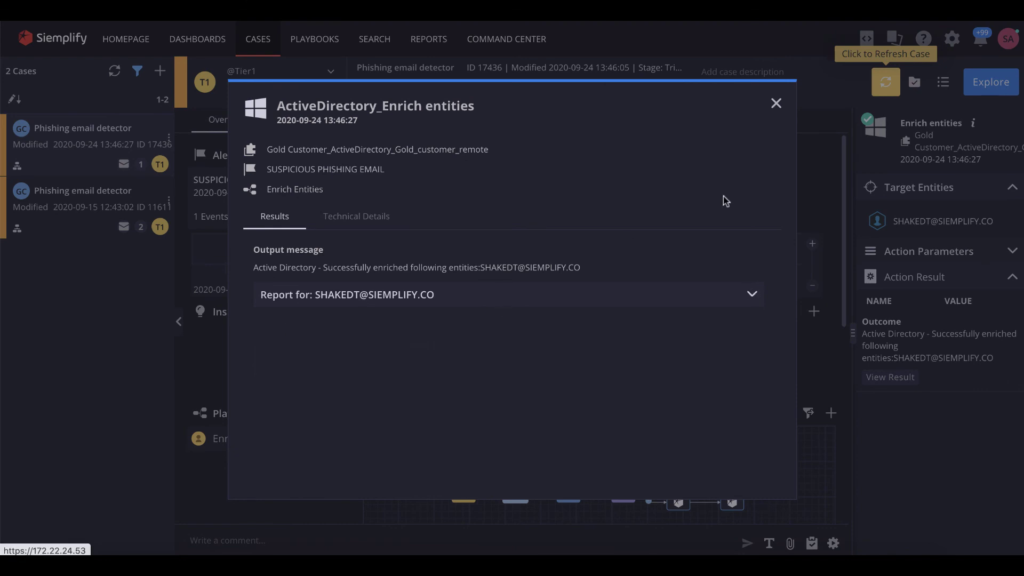
click(776, 105)
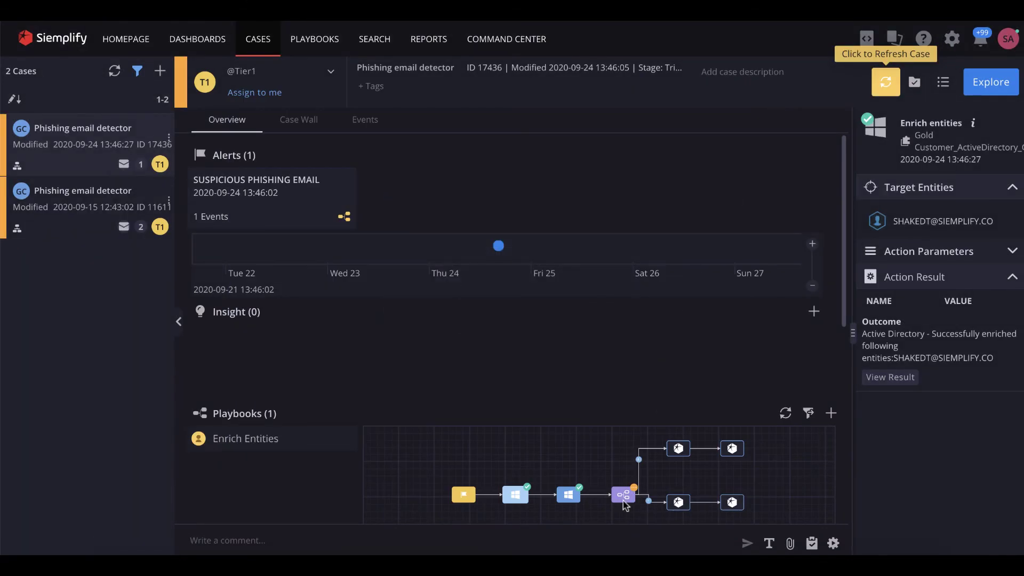